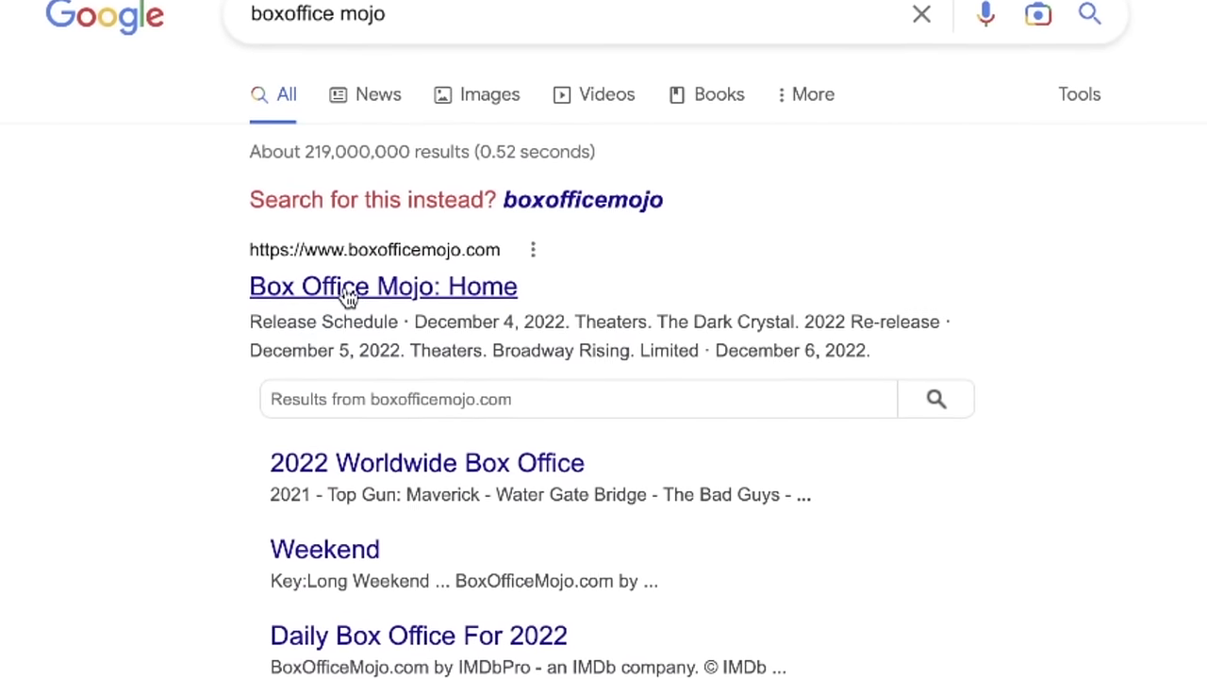
Open Box Office Mojo and review the daily box office figures for Q4 2022.
{"action": "left_click", "coordinate": [188, 183]}
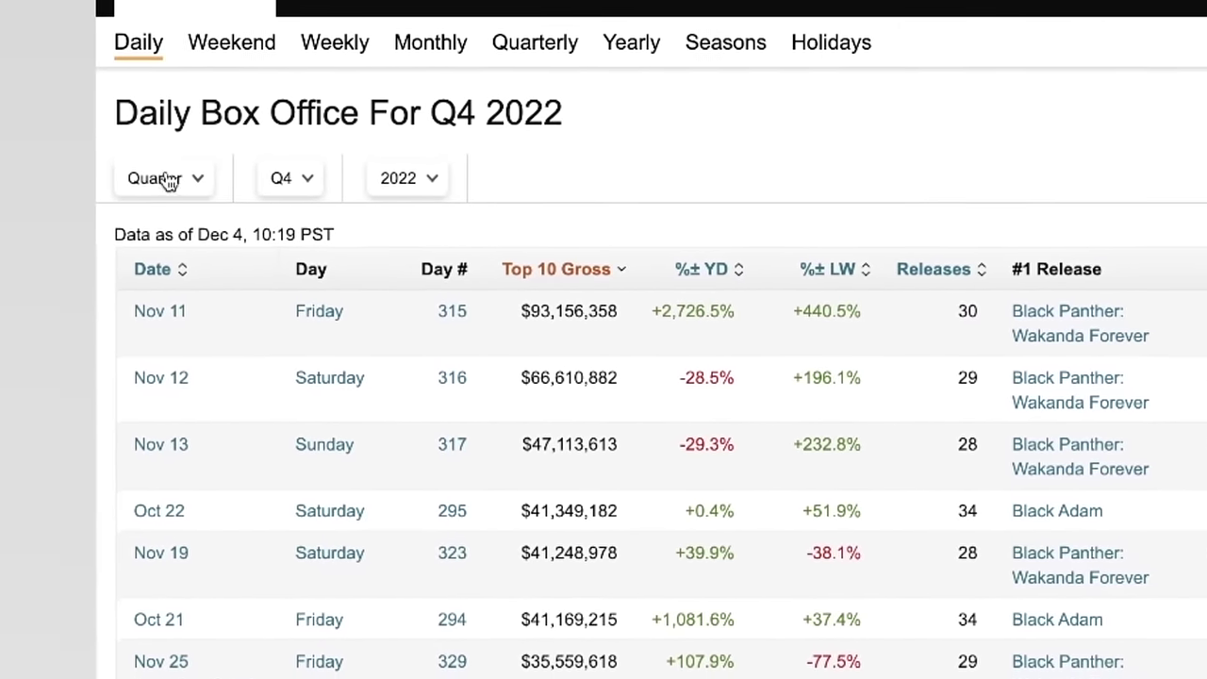
{"action": "left_click", "coordinate": [339, 205]}
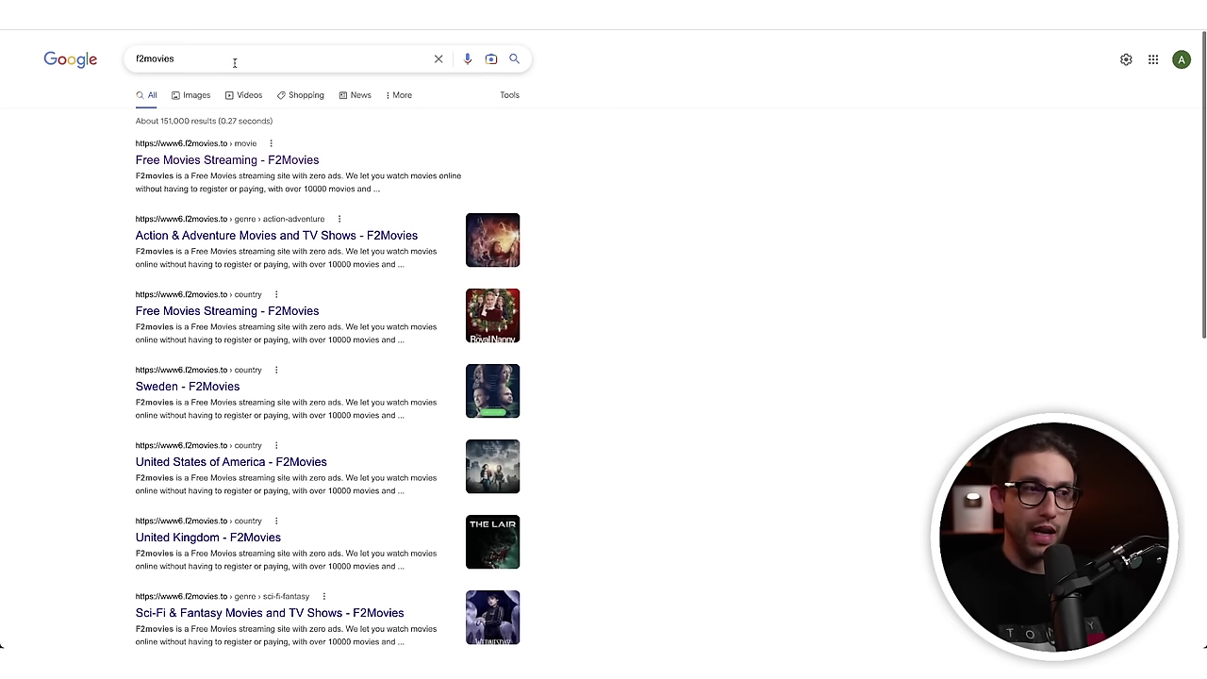
Open the F2Movies site, search for "black panther wa" and open Black Panther: Wakanda Forever.
{"action": "left_click", "coordinate": [193, 162]}
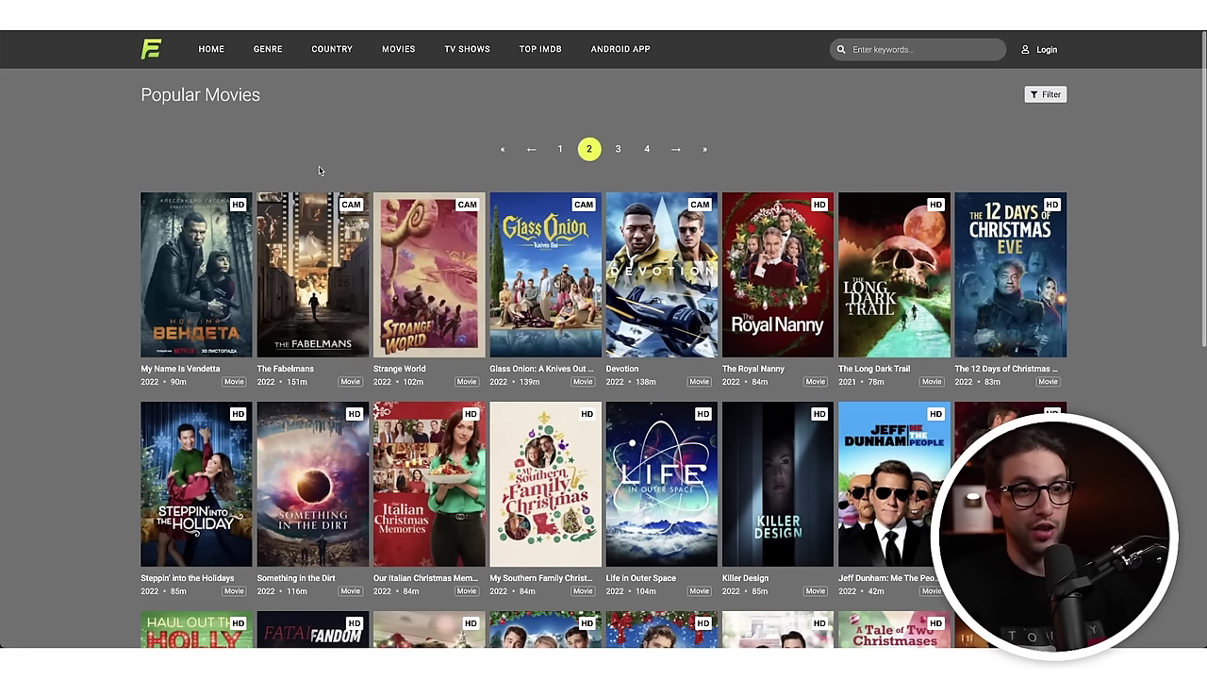
{"action": "left_click", "coordinate": [886, 49]}
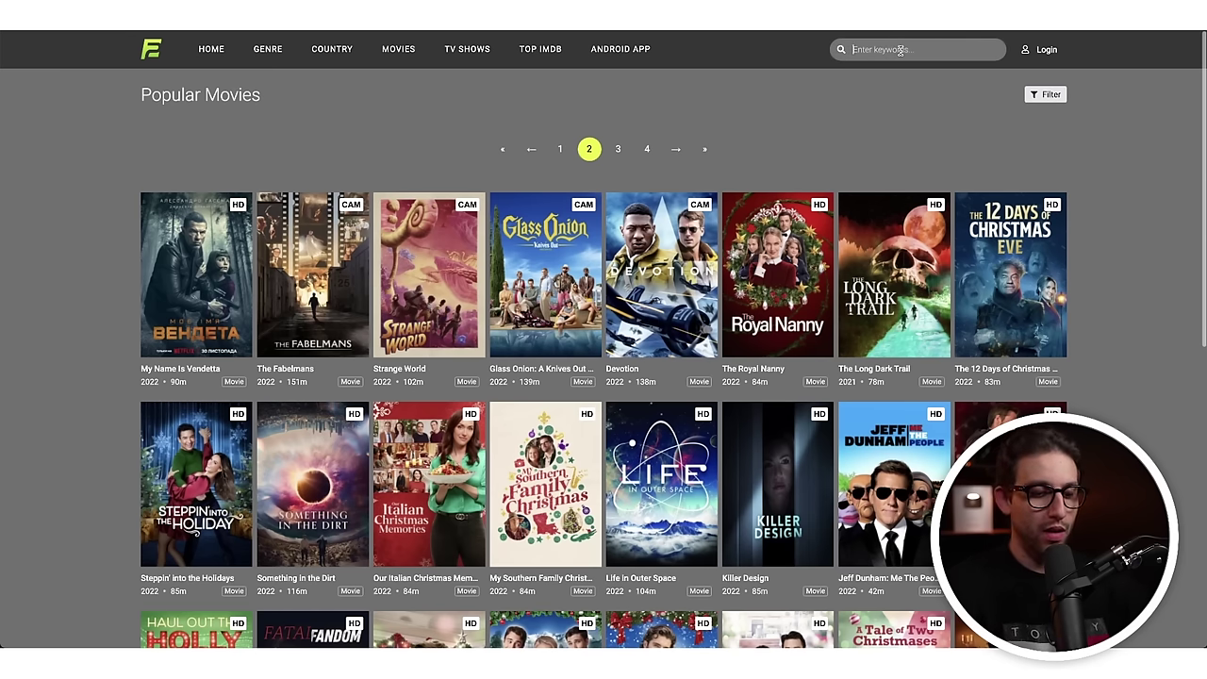
{"action": "type", "text": "black panther wa"}
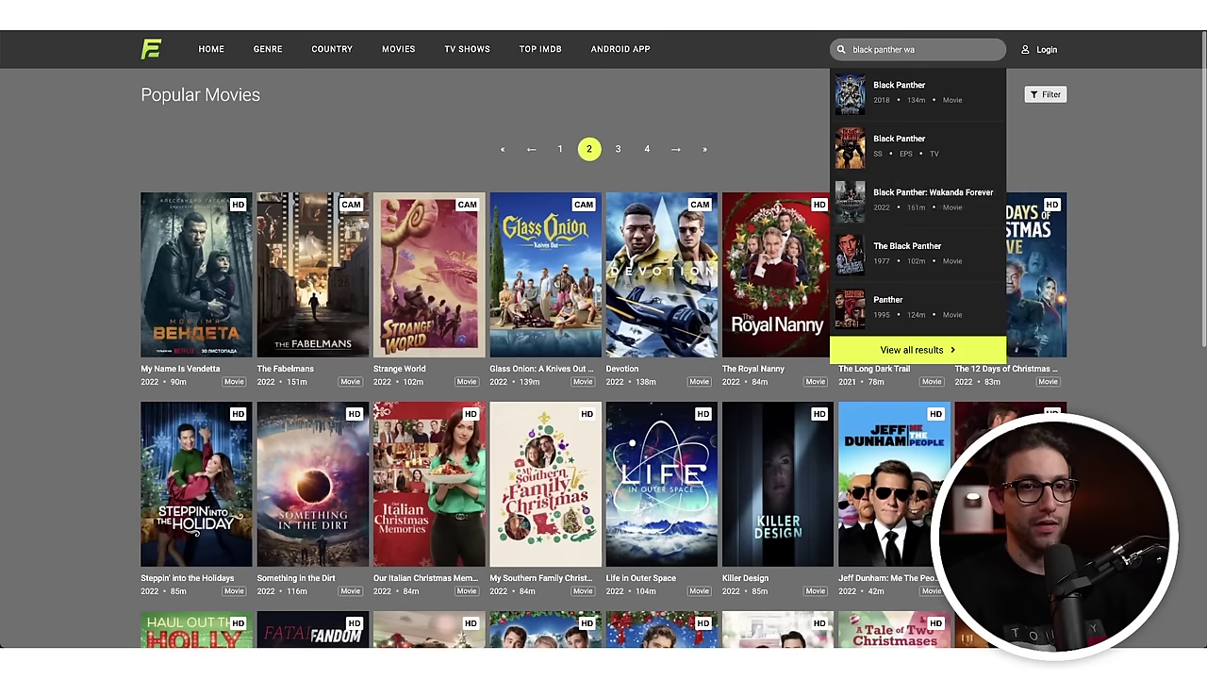
{"action": "left_click", "coordinate": [924, 200]}
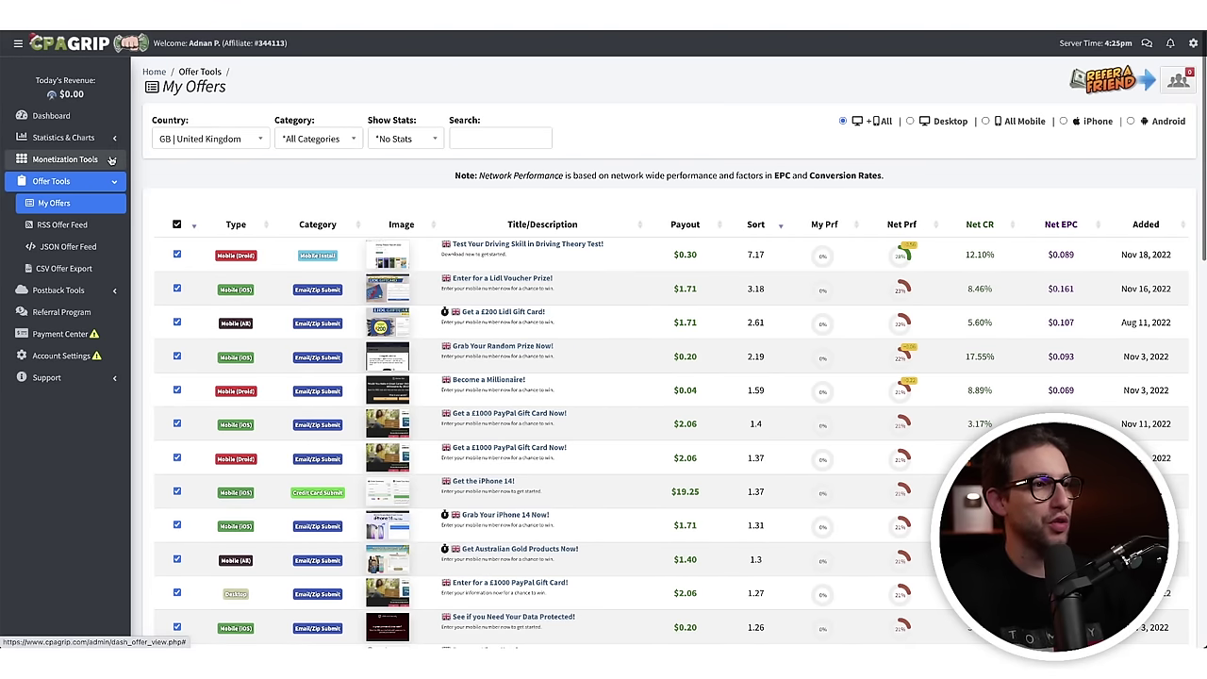
Open the URL / File Lockers in CPAGrip and copy the generated link of the Black Panther locker.
{"action": "left_click", "coordinate": [111, 161]}
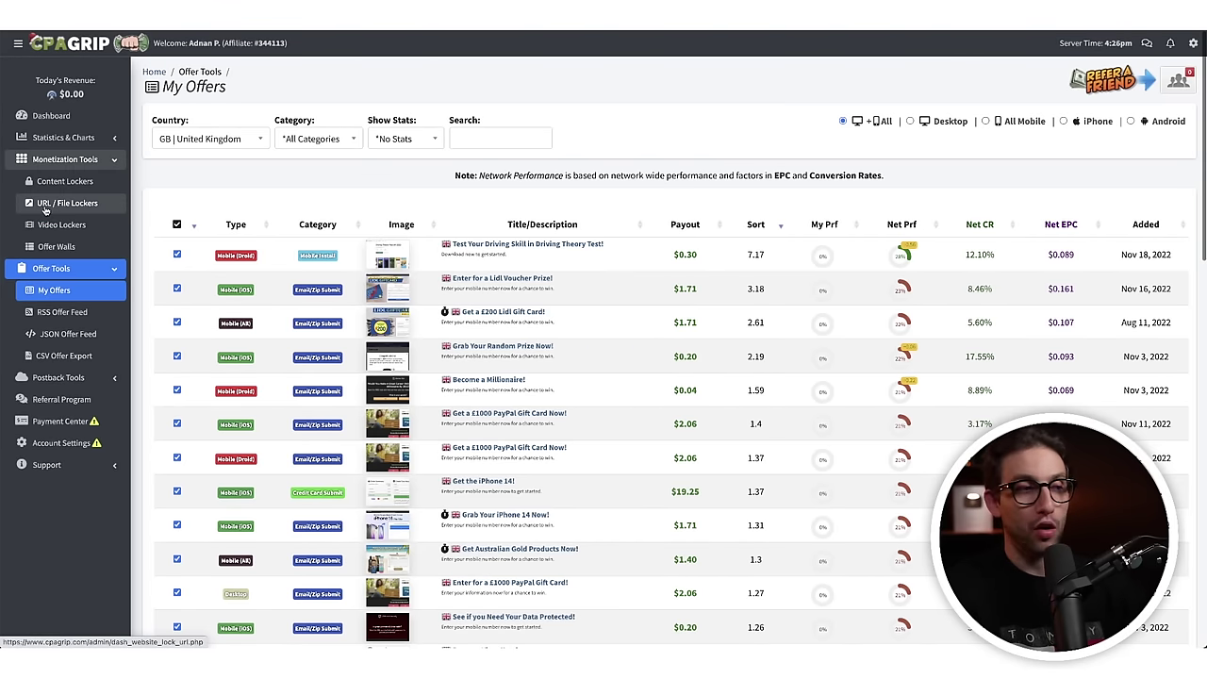
{"action": "left_click", "coordinate": [57, 205]}
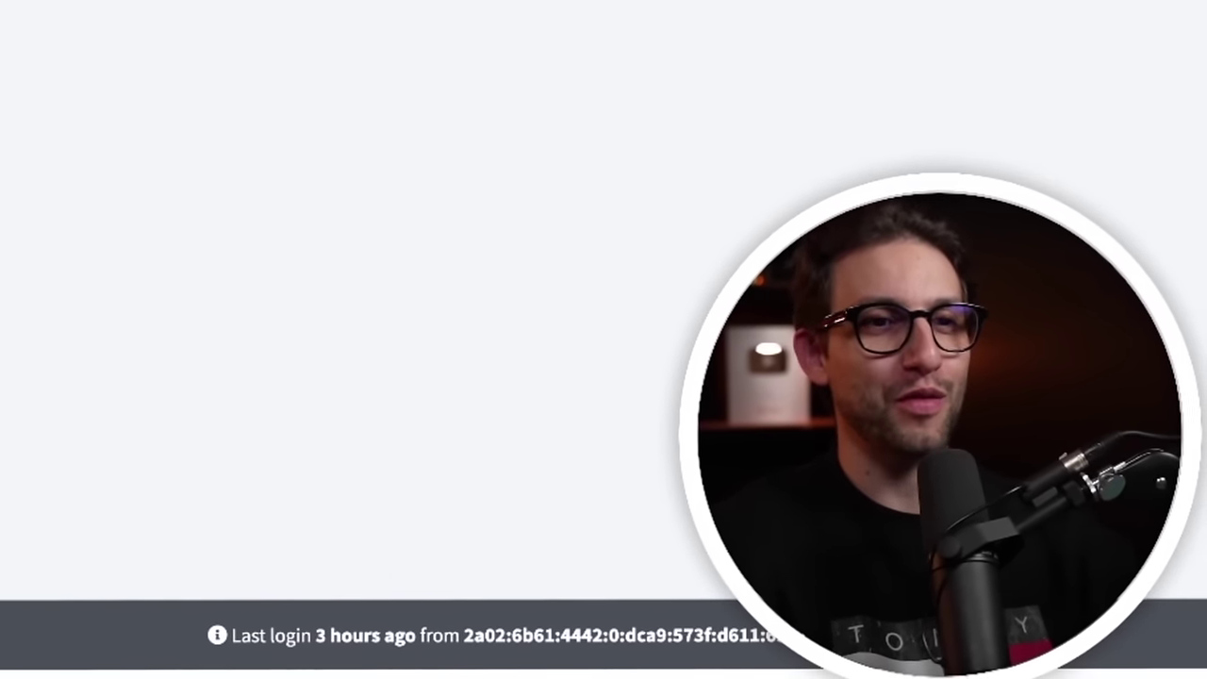
{"action": "left_click", "coordinate": [806, 177]}
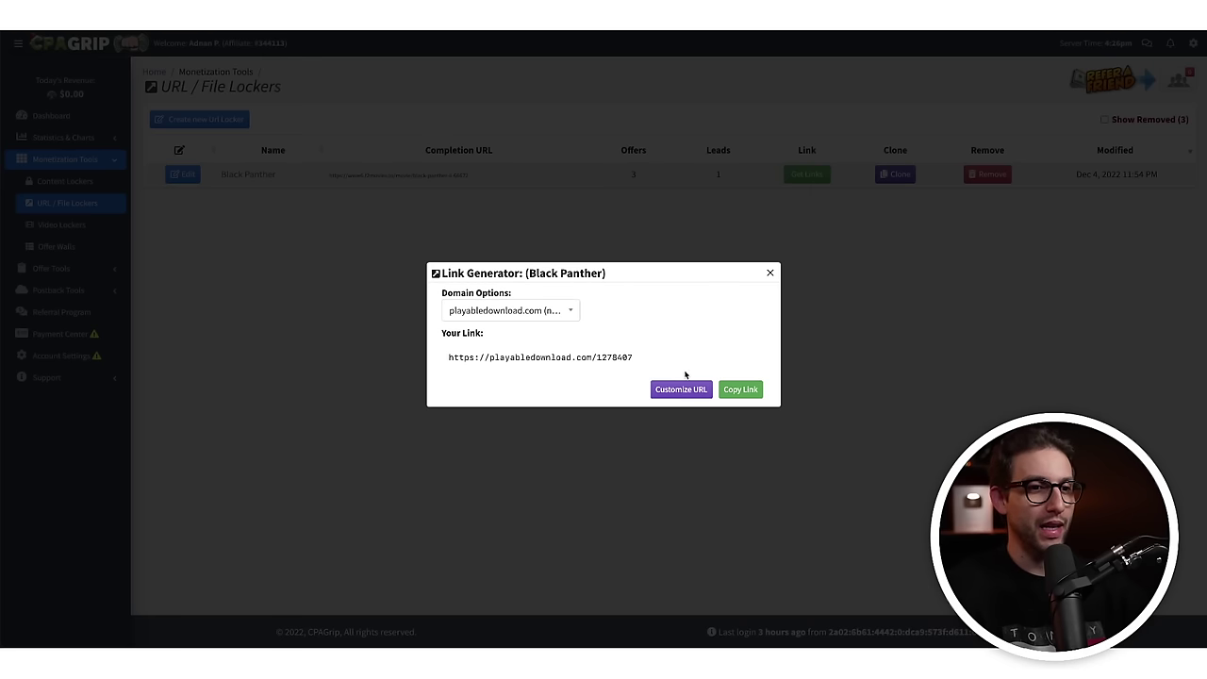
{"action": "left_click", "coordinate": [741, 390]}
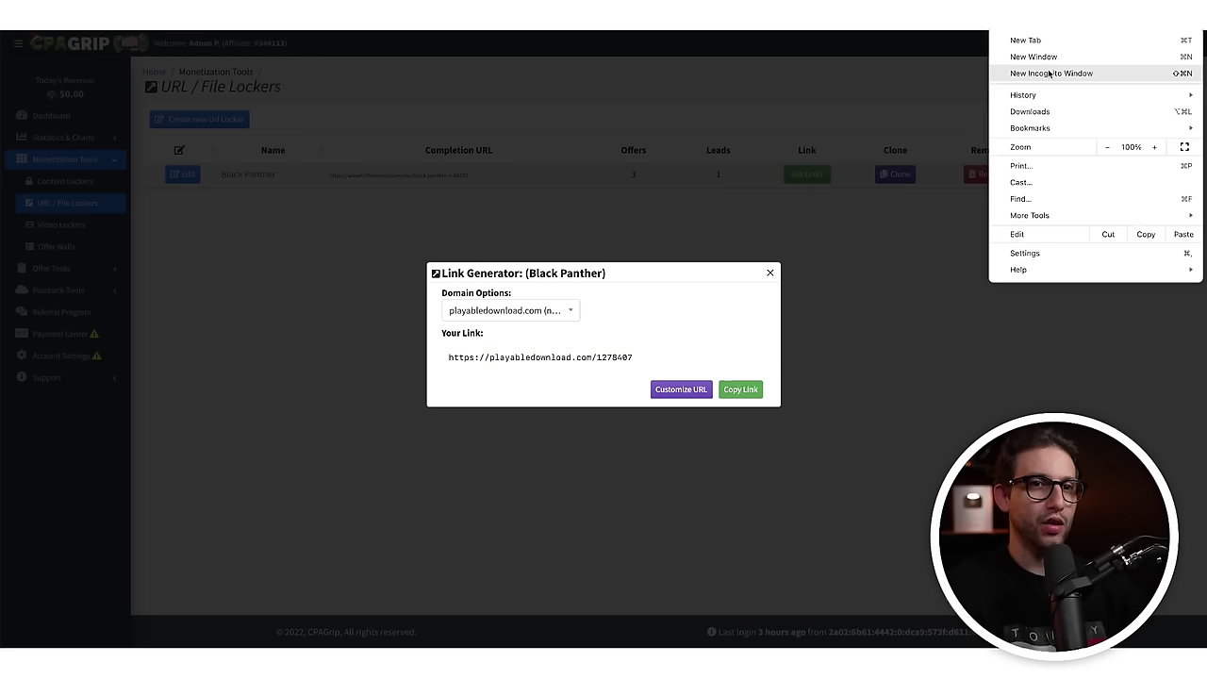
Test the copied locker link in an incognito window, passing its robot check and answering Yes in the £1000 PayPal gift card offer.
{"action": "left_click", "coordinate": [1054, 76]}
{"action": "key", "text": "ctrl+v"}
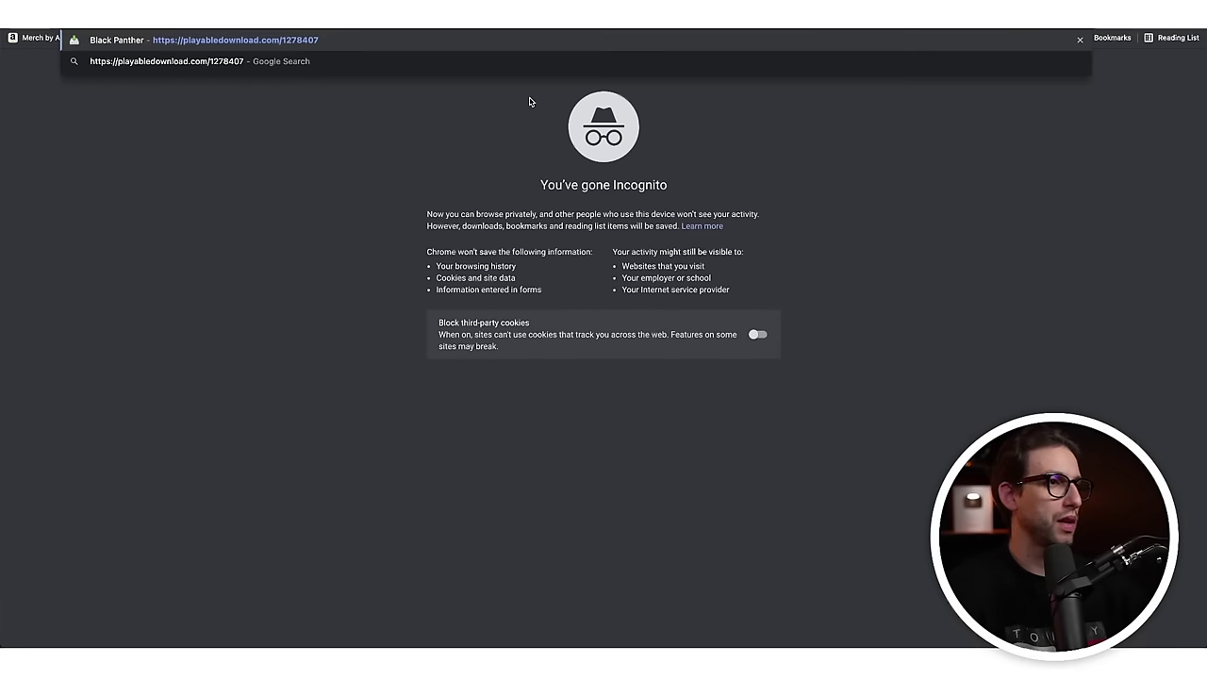
{"action": "key", "text": "Return"}
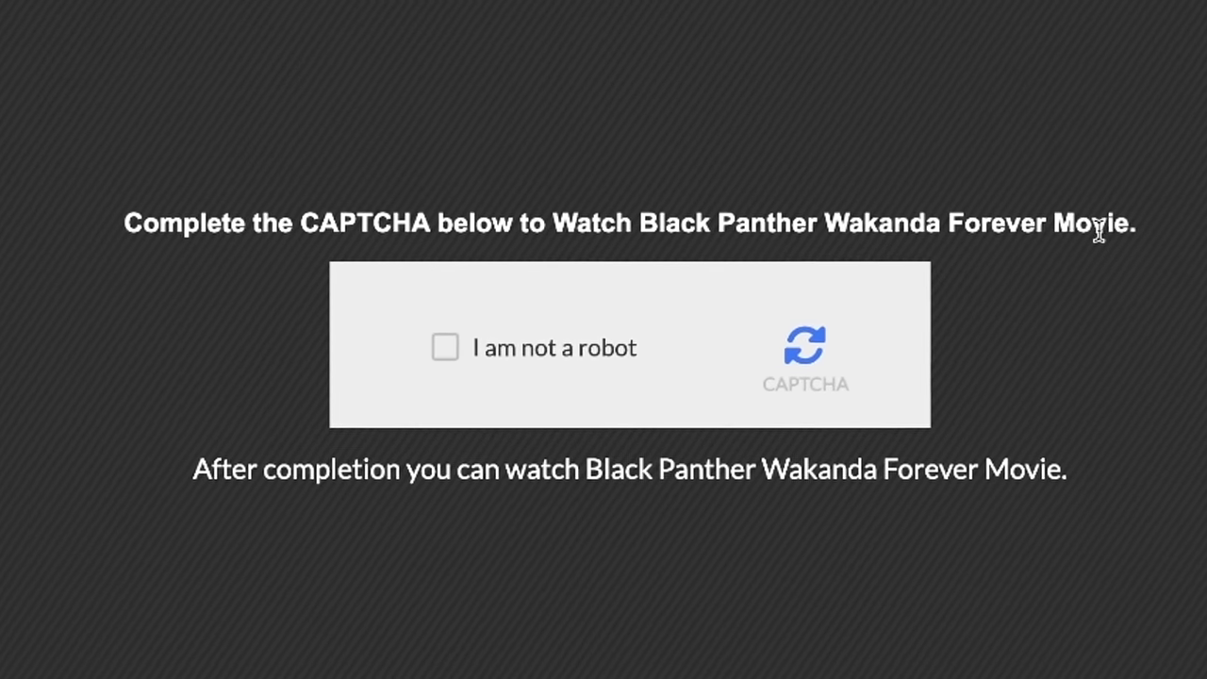
{"action": "left_click", "coordinate": [445, 347]}
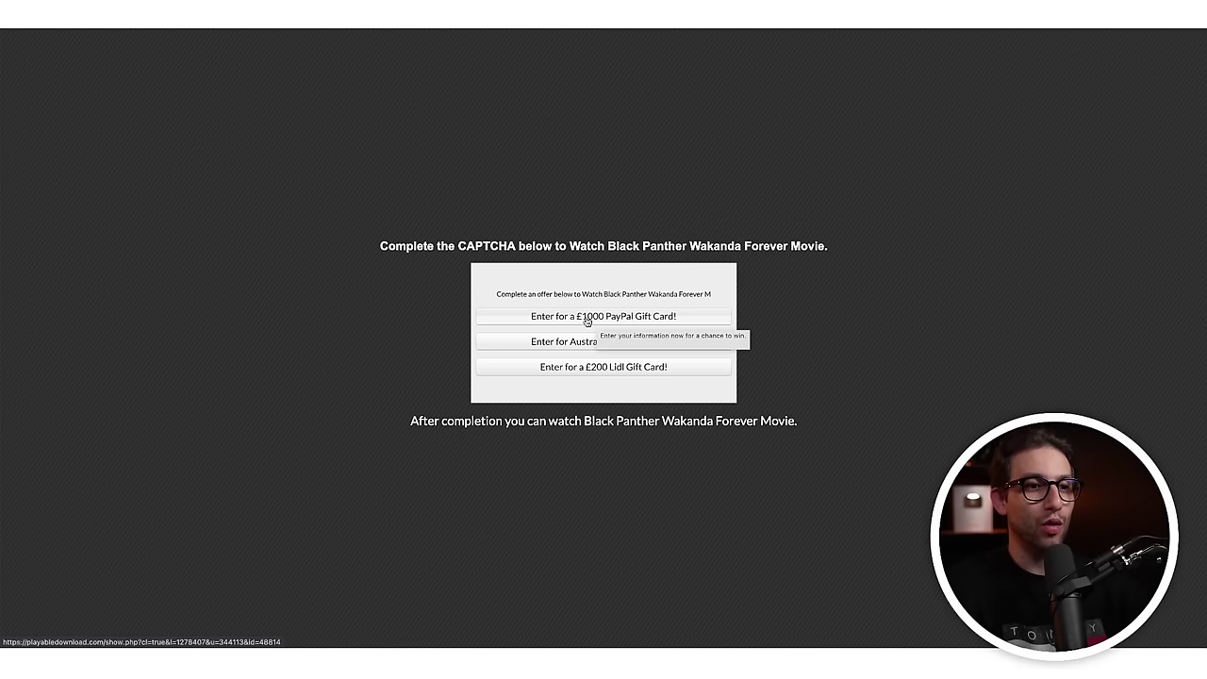
{"action": "left_click", "coordinate": [19, 17]}
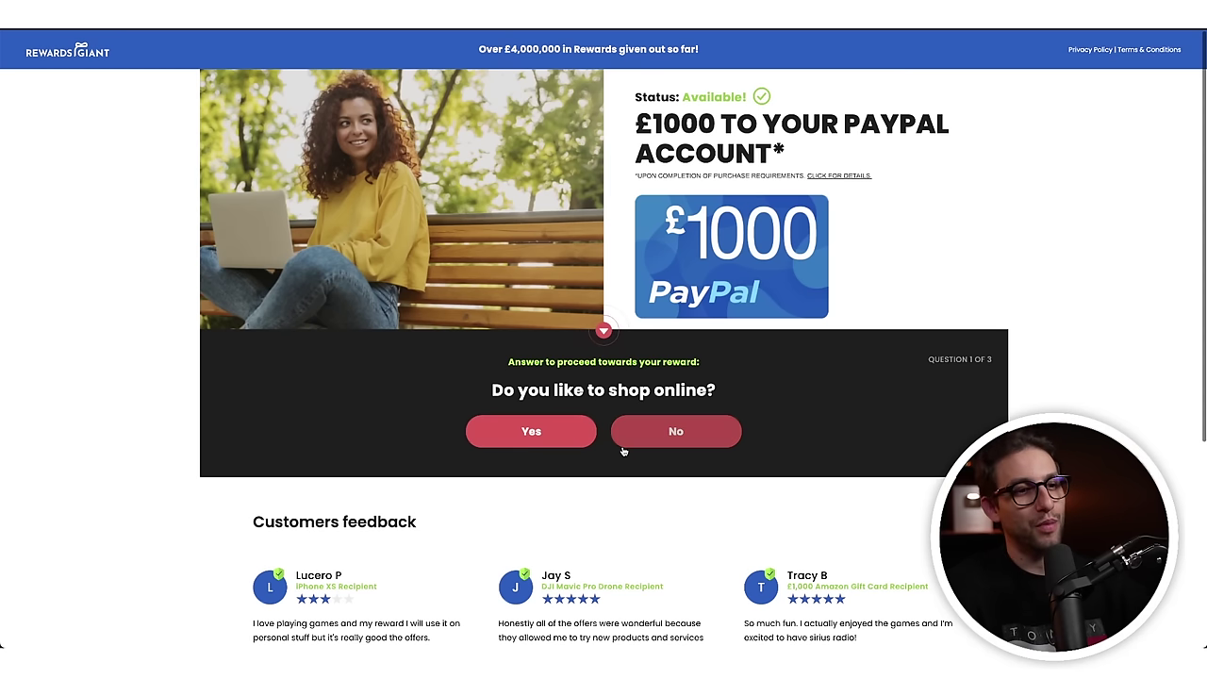
{"action": "left_click", "coordinate": [531, 431]}
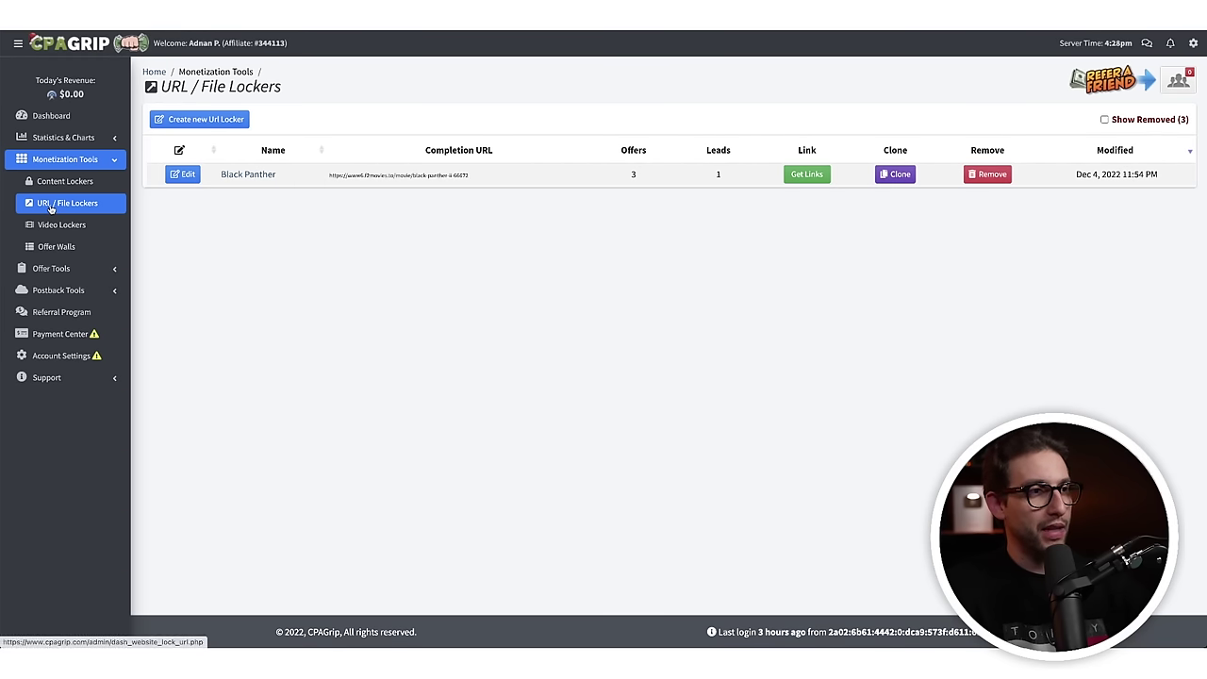
Start a new URL locker, agree to the Terms of Service and continue to the editor.
{"action": "left_click", "coordinate": [200, 120]}
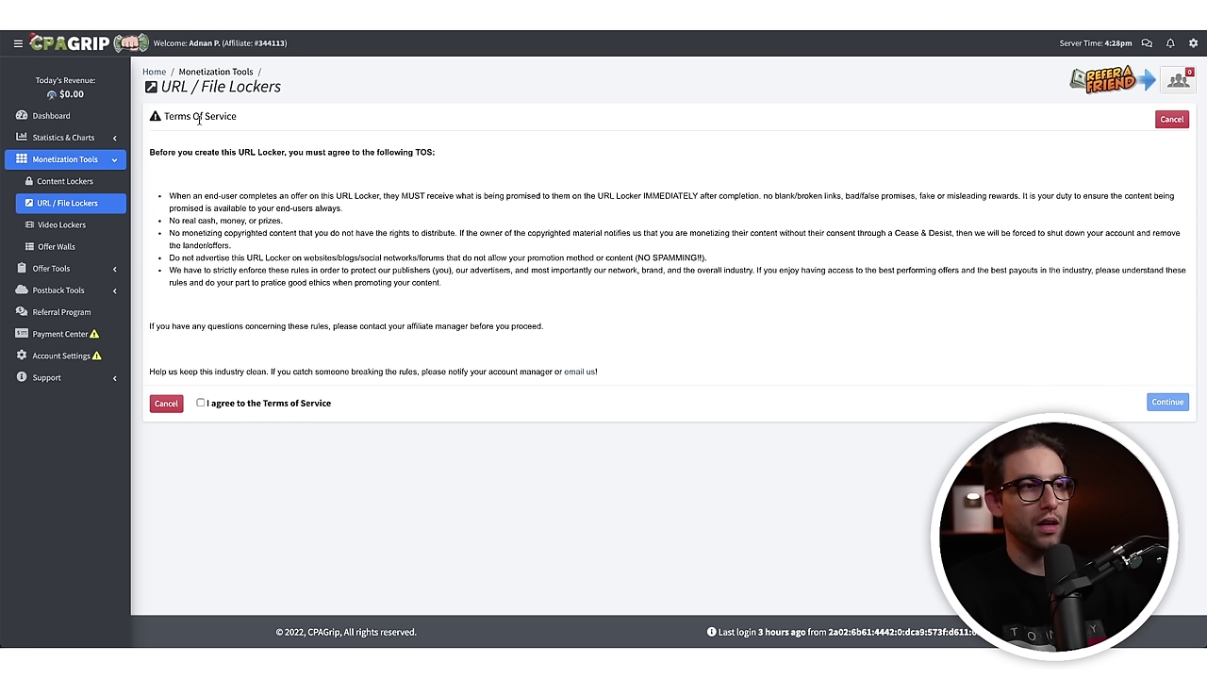
{"action": "left_click", "coordinate": [200, 404]}
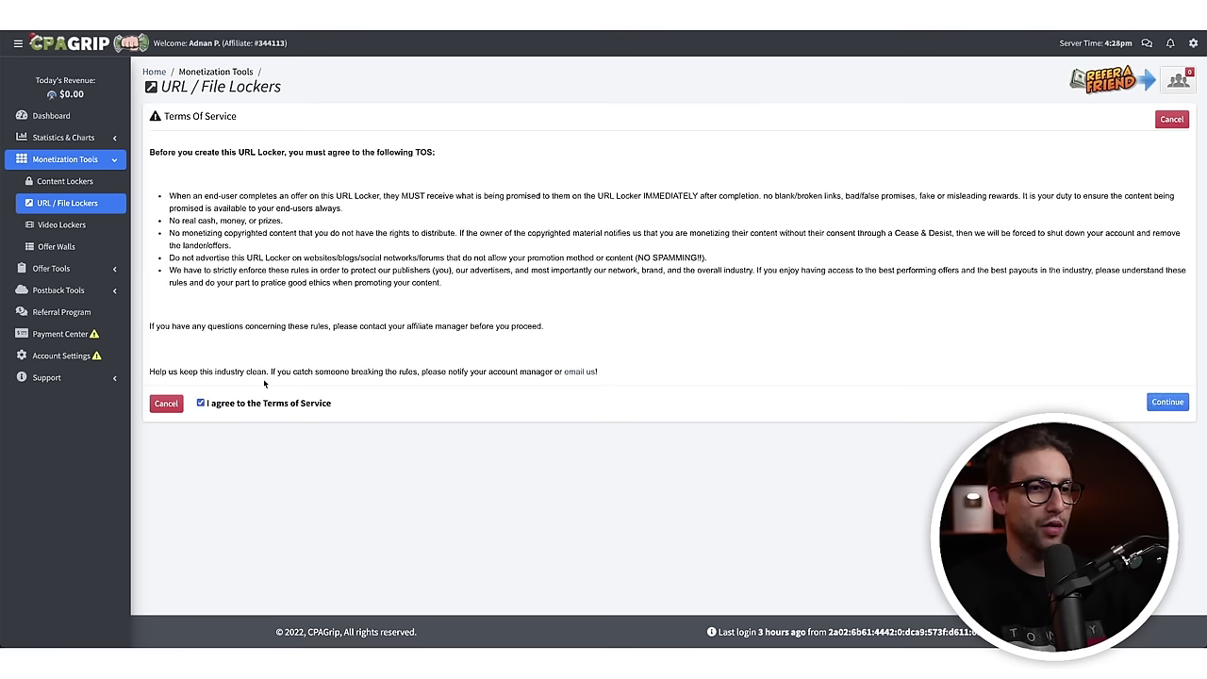
{"action": "left_click", "coordinate": [1167, 402]}
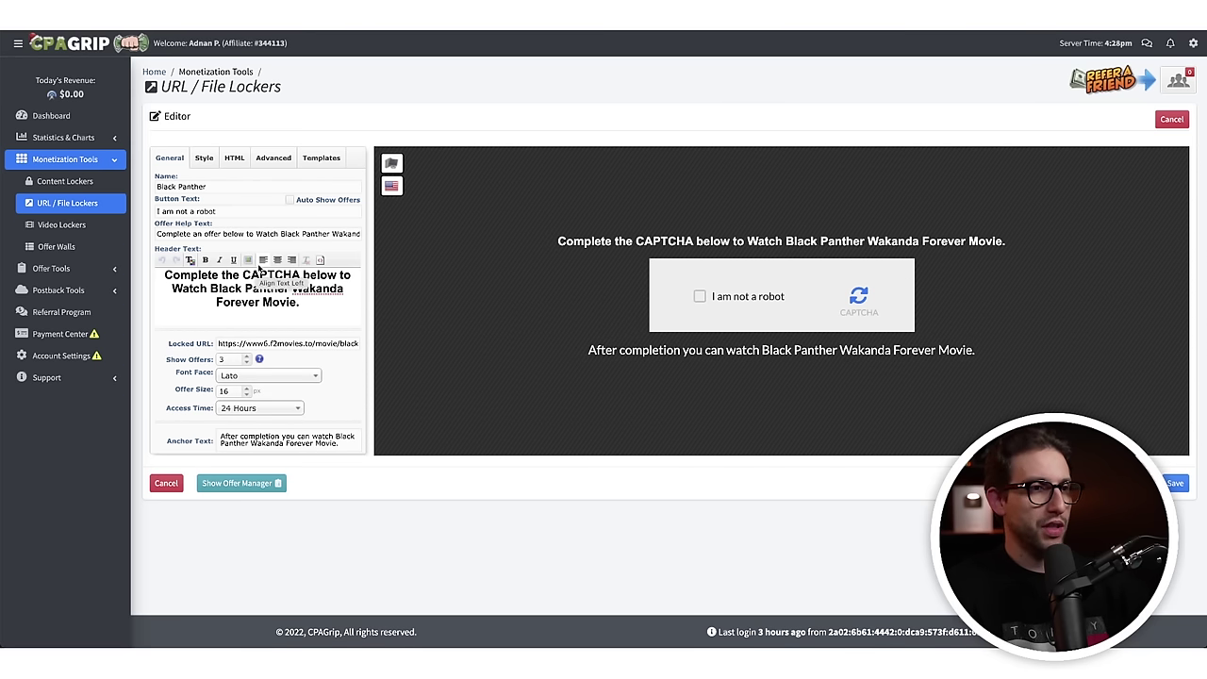
Examine the available locker templates, including the CAPTCHA template.
{"action": "left_click", "coordinate": [319, 161]}
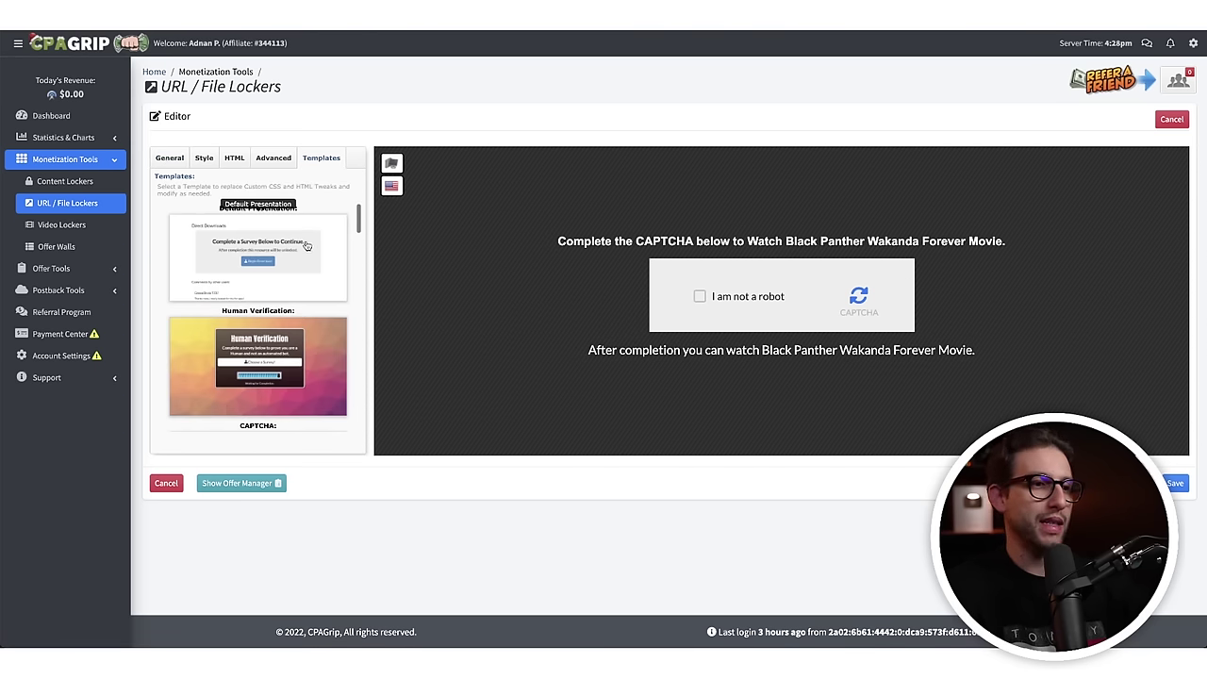
{"action": "scroll", "coordinate": [306, 245], "scroll_direction": "down", "scroll_amount": 3}
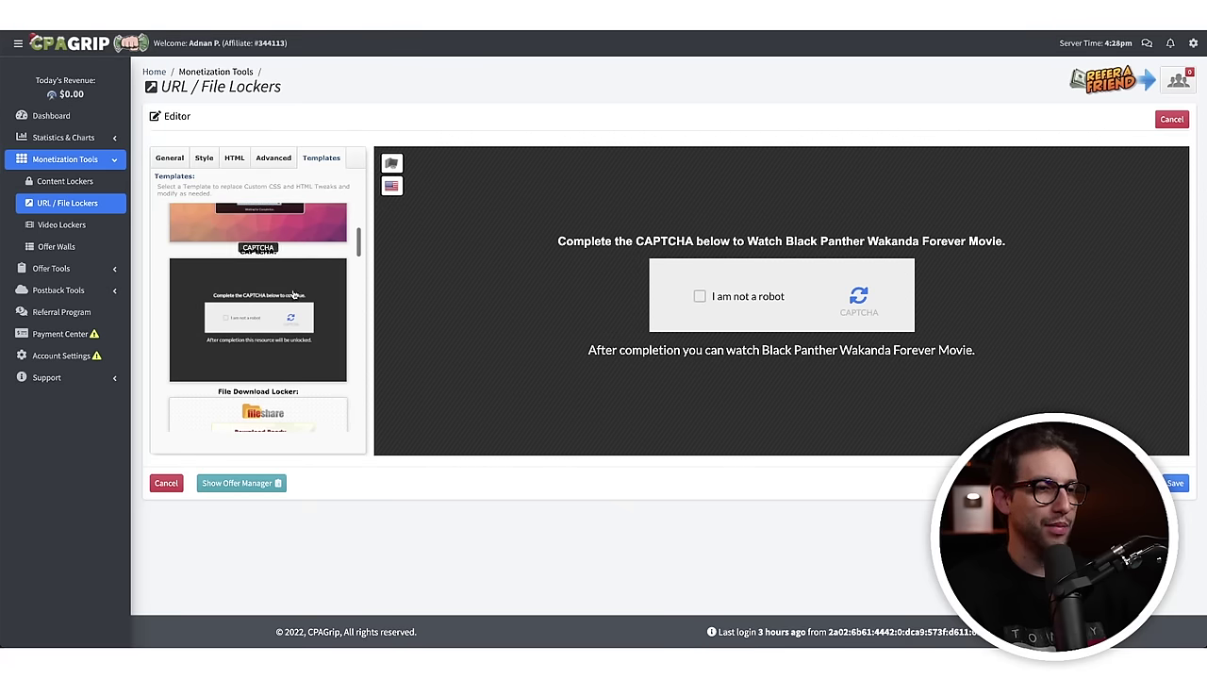
{"action": "scroll", "coordinate": [291, 291], "scroll_direction": "up", "scroll_amount": 2}
{"action": "scroll", "coordinate": [283, 281], "scroll_direction": "down", "scroll_amount": 2}
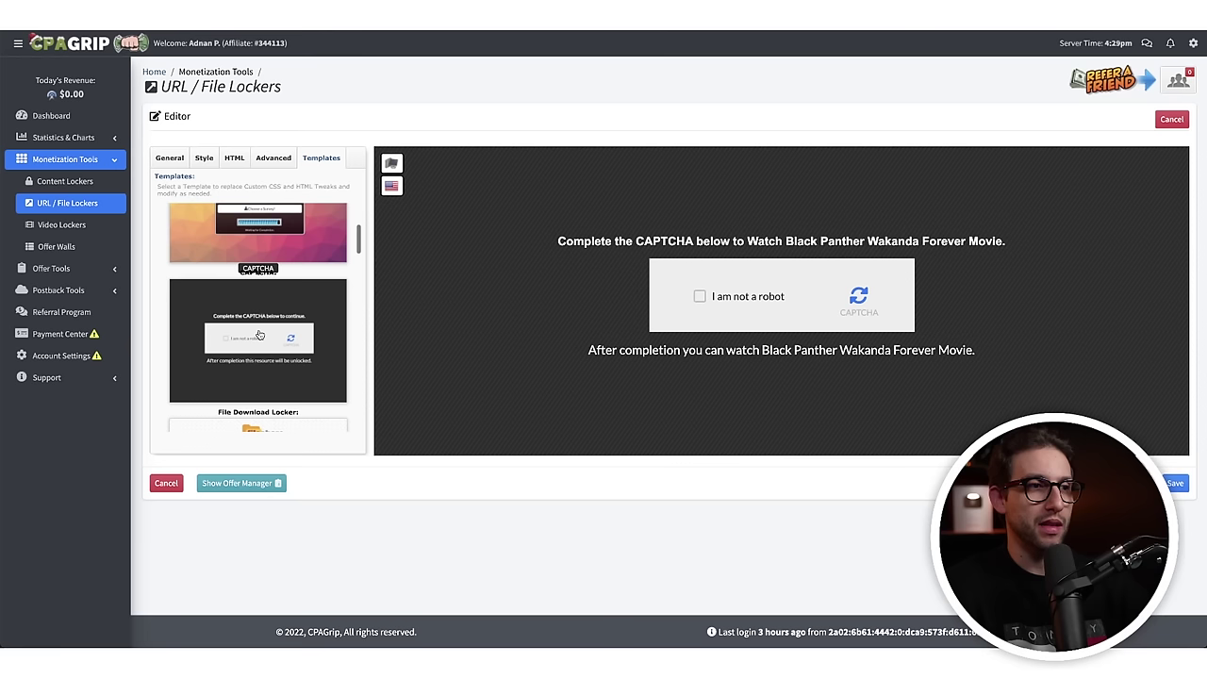
Review the locker's general settings, including its button text, name, header text and locked URL.
{"action": "left_click", "coordinate": [169, 159]}
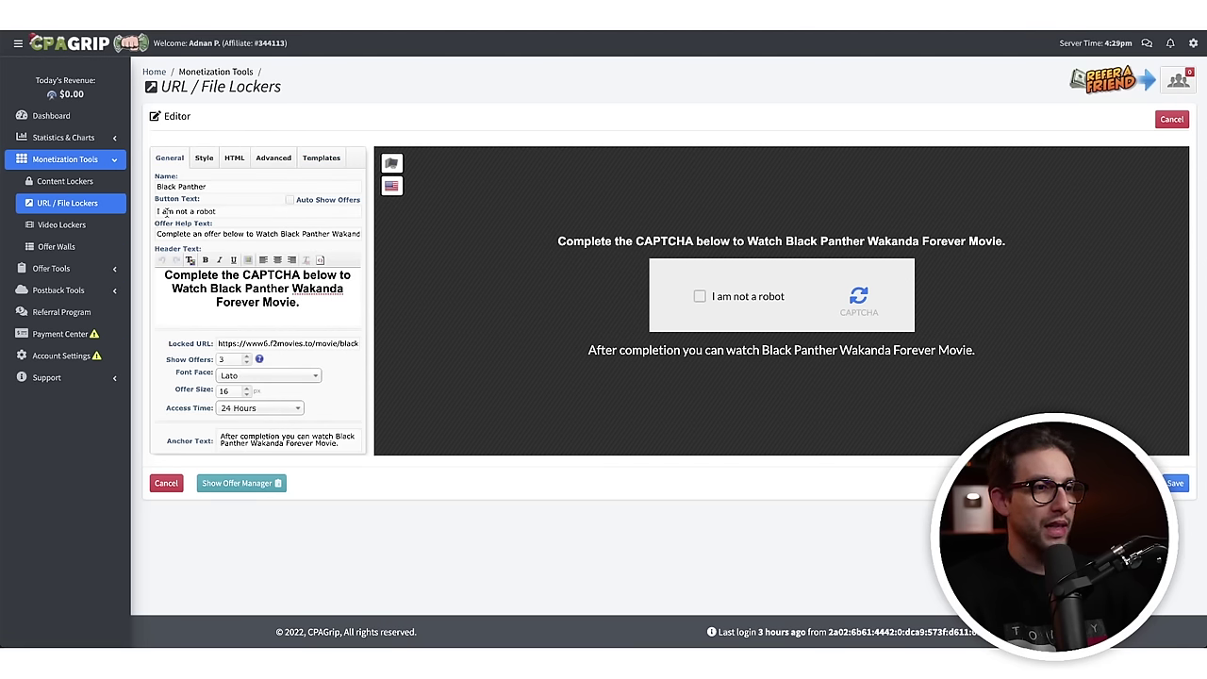
{"action": "left_click_drag", "start_coordinate": [226, 214], "coordinate": [146, 211]}
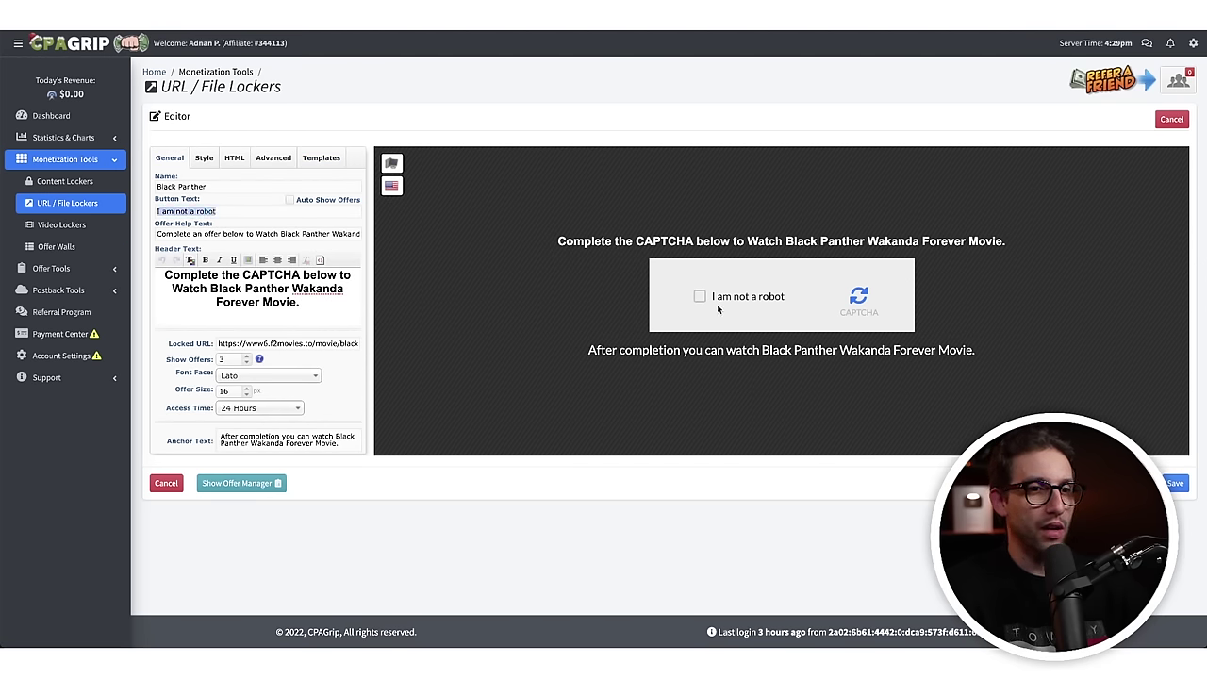
{"action": "left_click", "coordinate": [167, 177]}
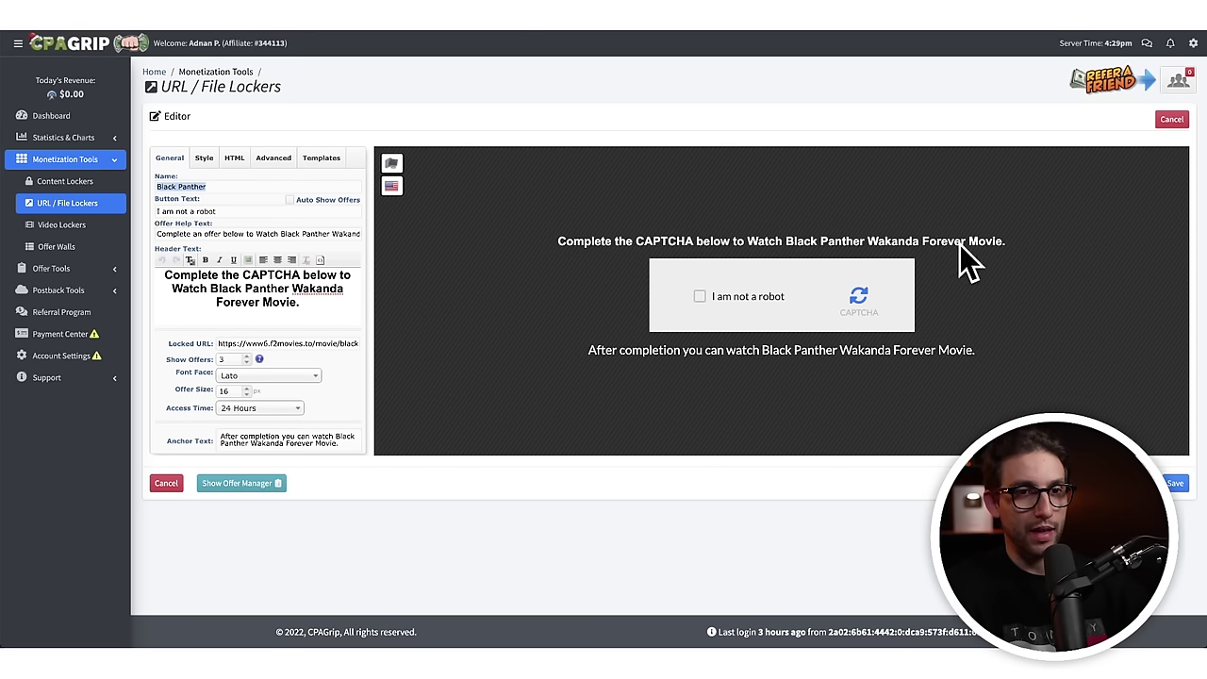
{"action": "left_click_drag", "start_coordinate": [300, 301], "coordinate": [192, 279]}
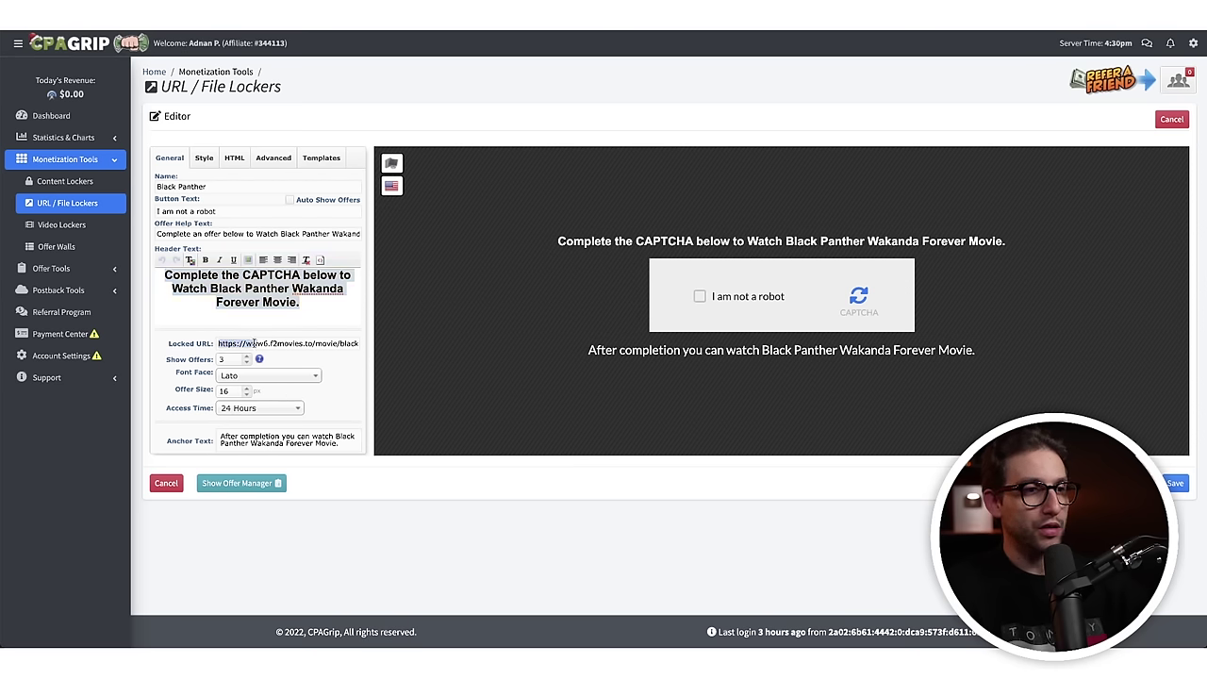
{"action": "left_click_drag", "start_coordinate": [336, 342], "coordinate": [364, 344]}
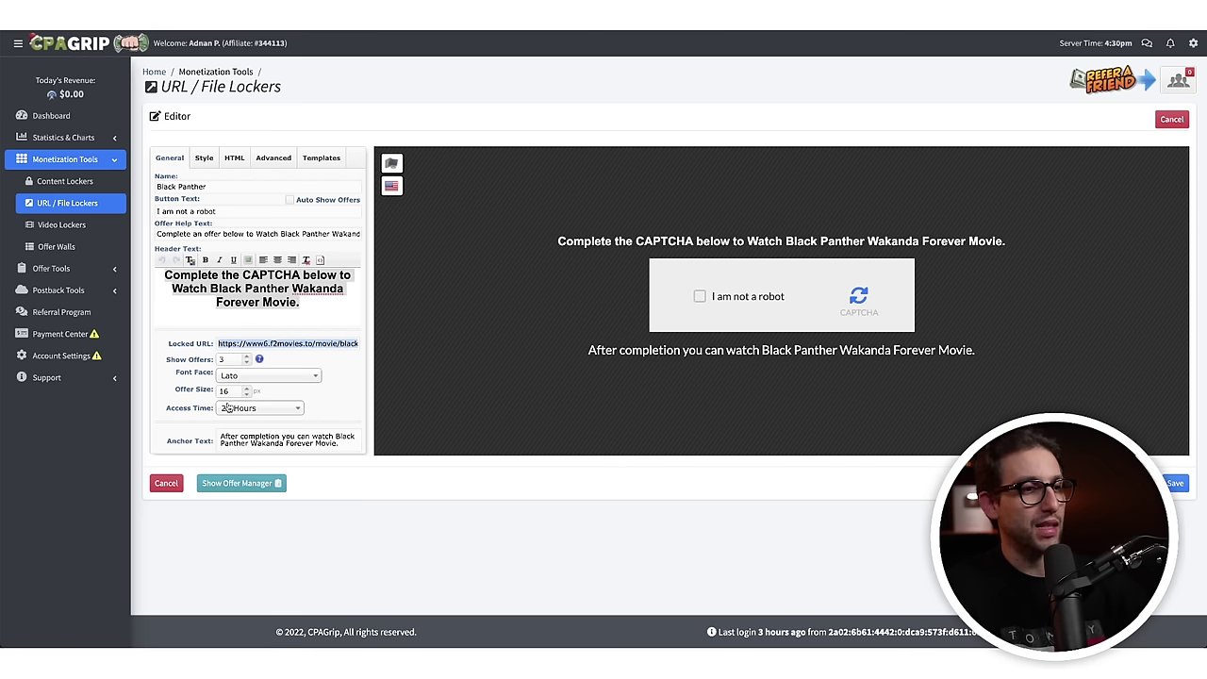
Review the locker's custom CSS, custom HTML and advanced no-offers settings, and return to the templates.
{"action": "left_click", "coordinate": [203, 159]}
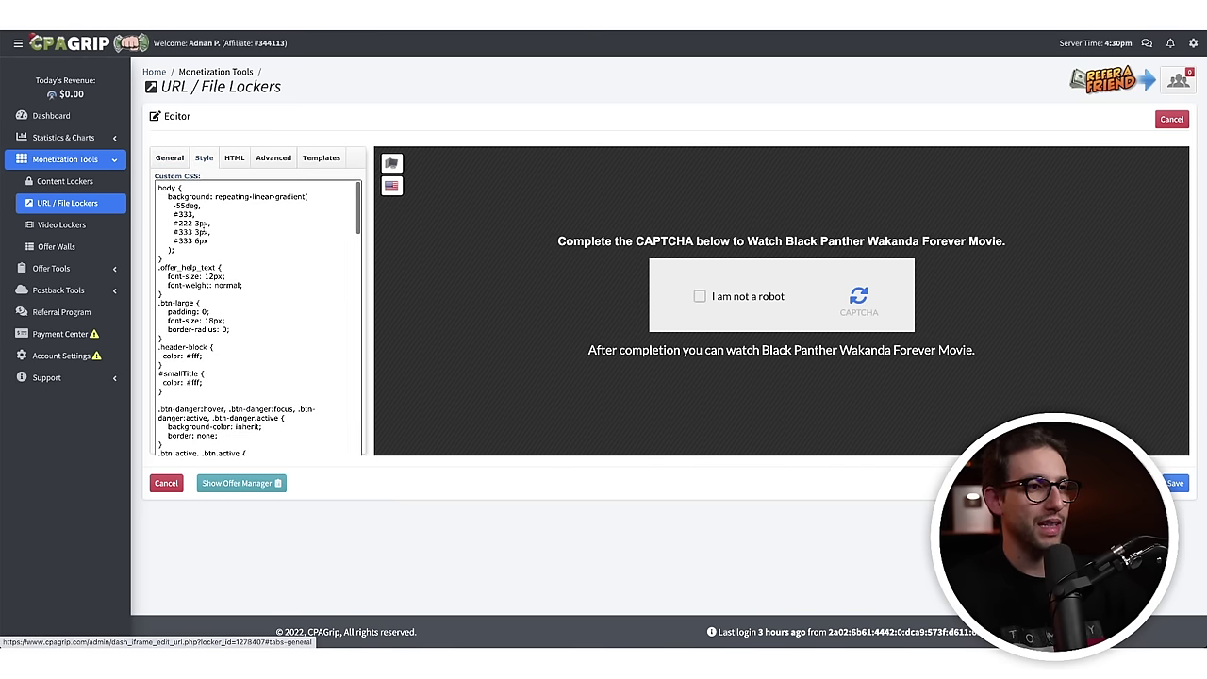
{"action": "left_click", "coordinate": [234, 159]}
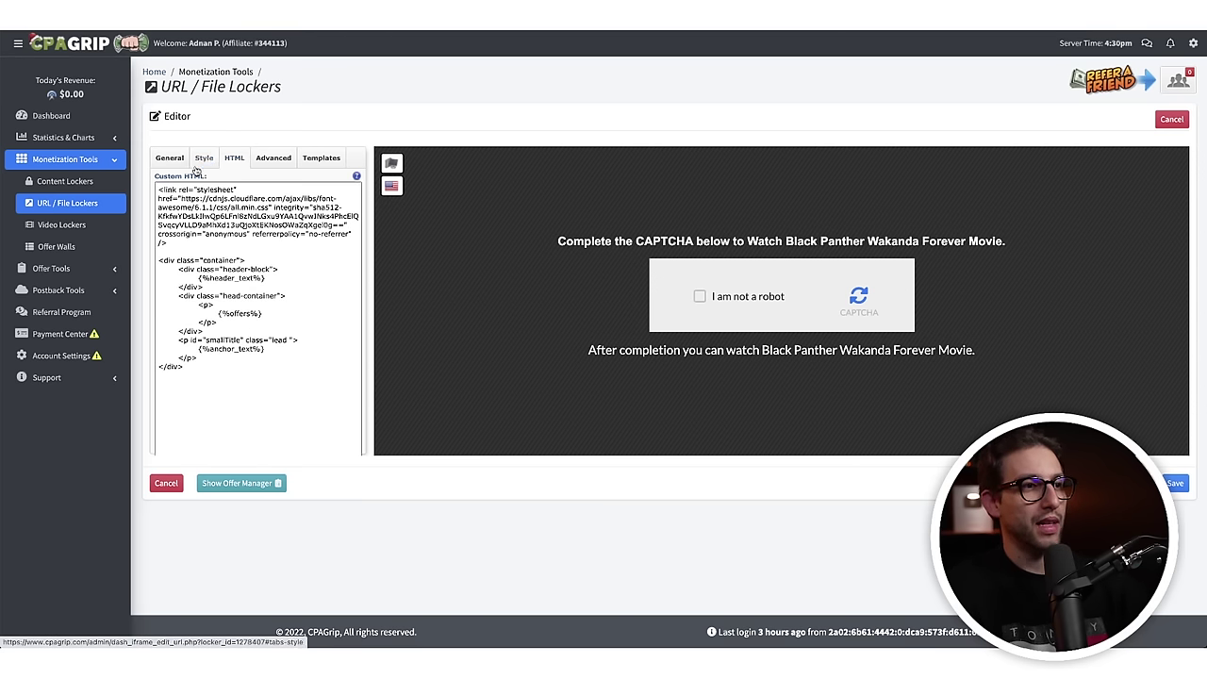
{"action": "left_click", "coordinate": [273, 158]}
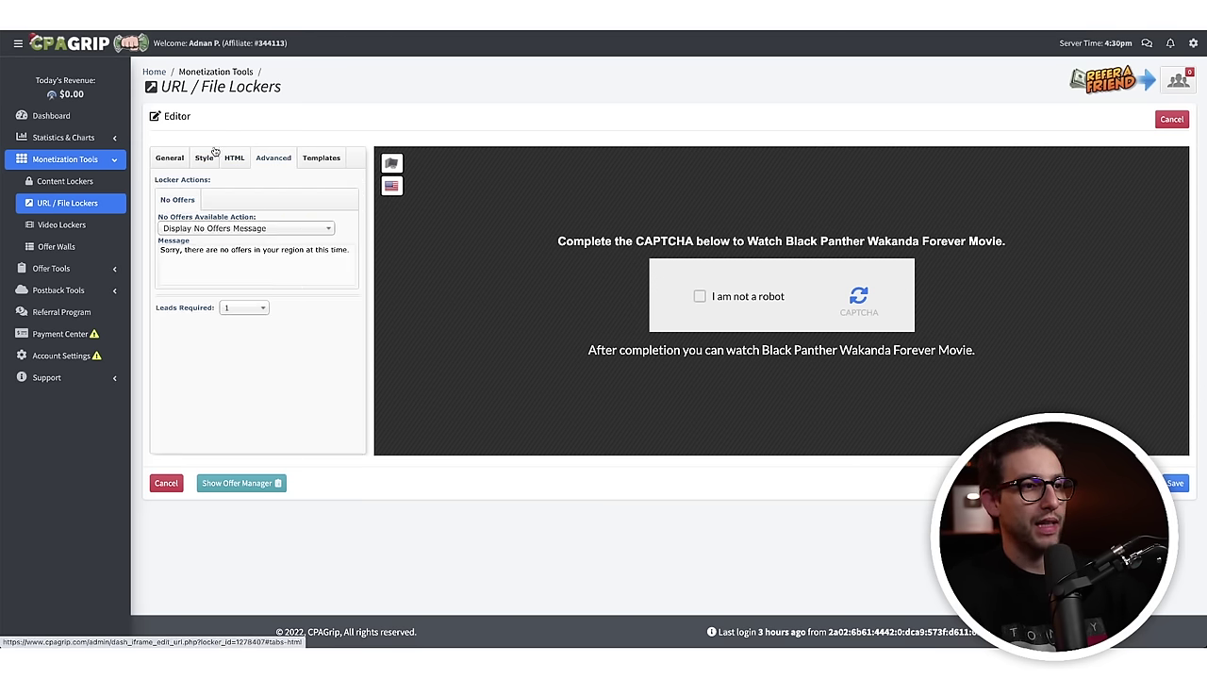
{"action": "mouse_move", "coordinate": [198, 215]}
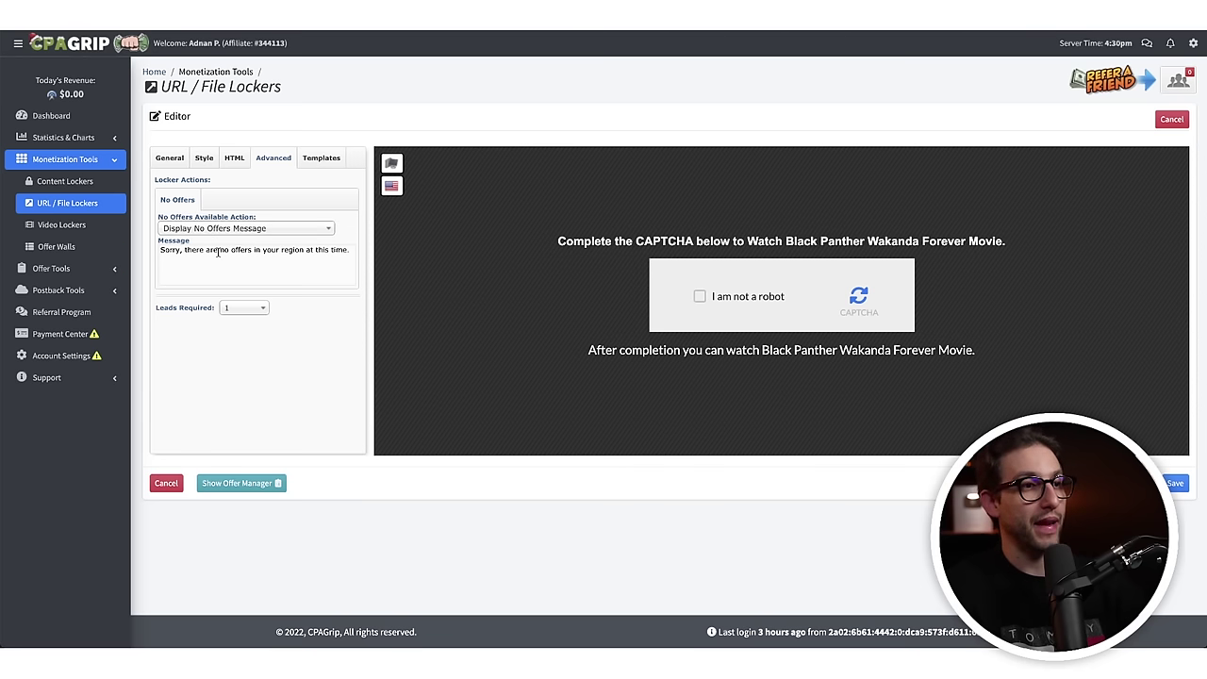
{"action": "left_click", "coordinate": [321, 158]}
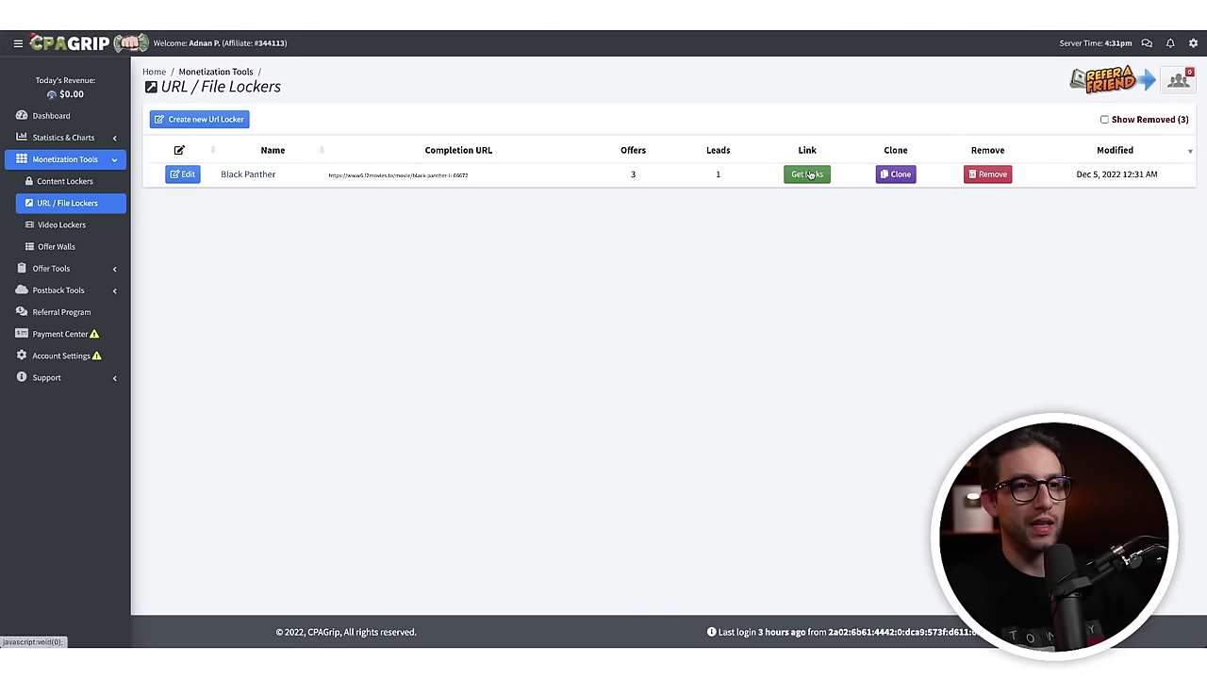
Copy the Black Panther locker's playabledownload.com link and open the URL customization.
{"action": "left_click", "coordinate": [797, 177]}
{"action": "left_click", "coordinate": [757, 392]}
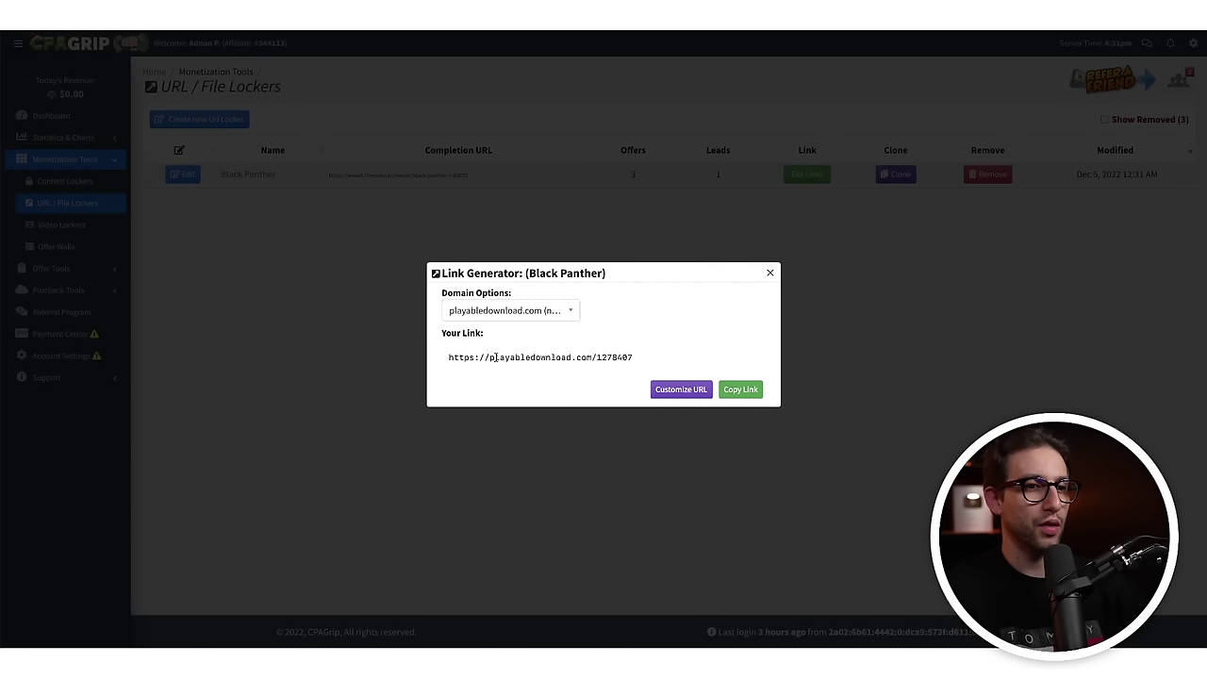
{"action": "left_click", "coordinate": [681, 391]}
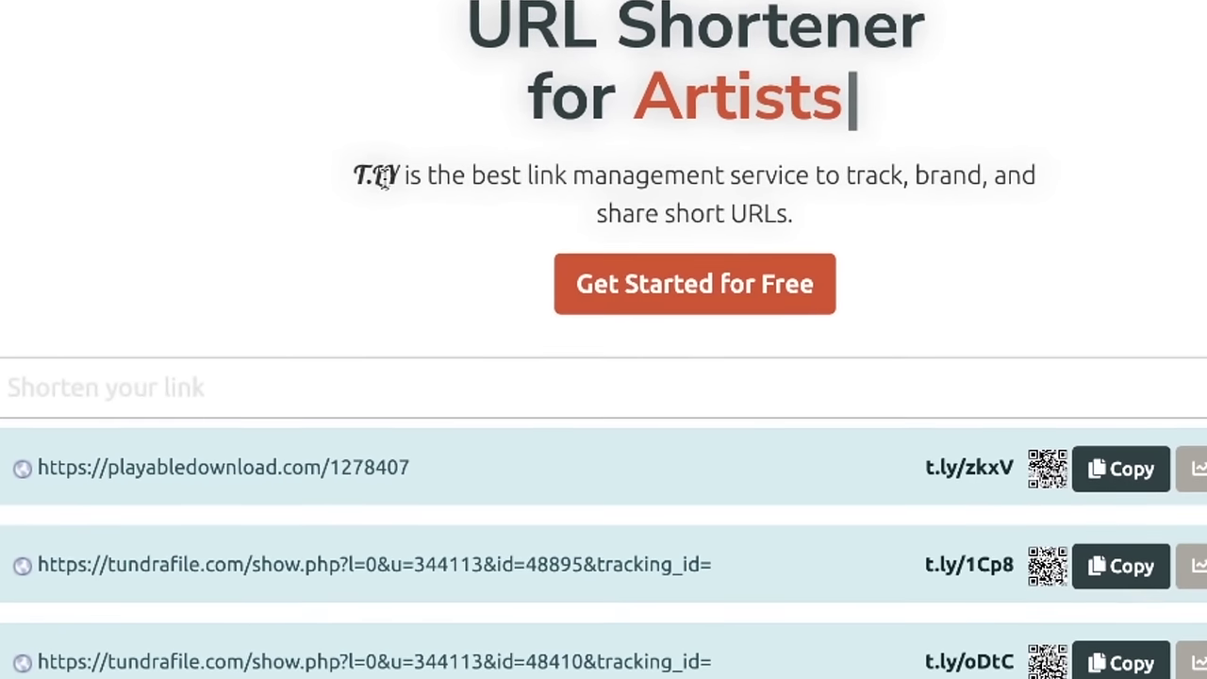
{"action": "left_click", "coordinate": [177, 397]}
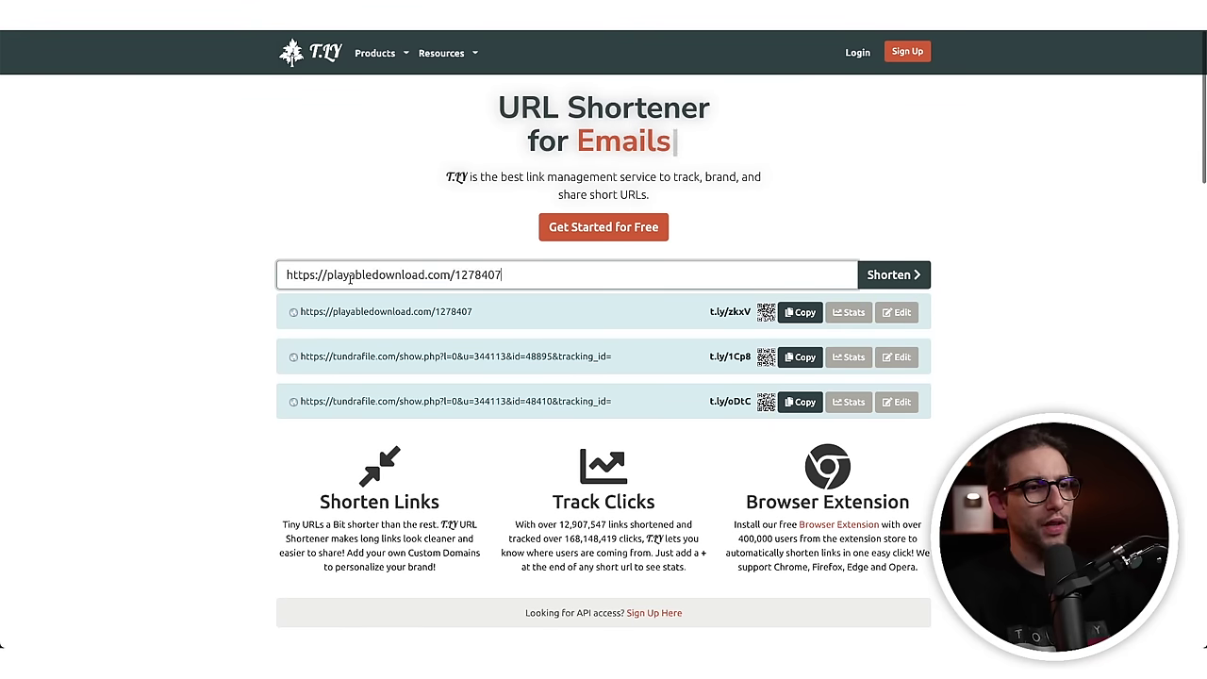
{"action": "key", "text": "Return"}
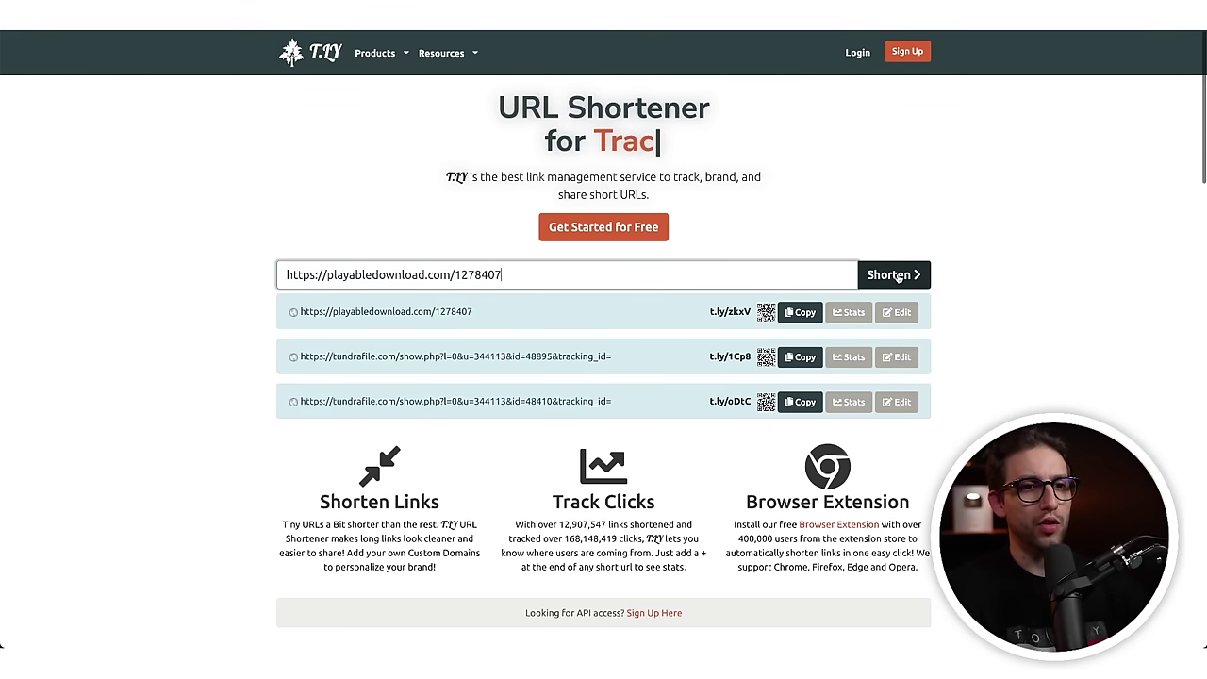
{"action": "left_click", "coordinate": [798, 314]}
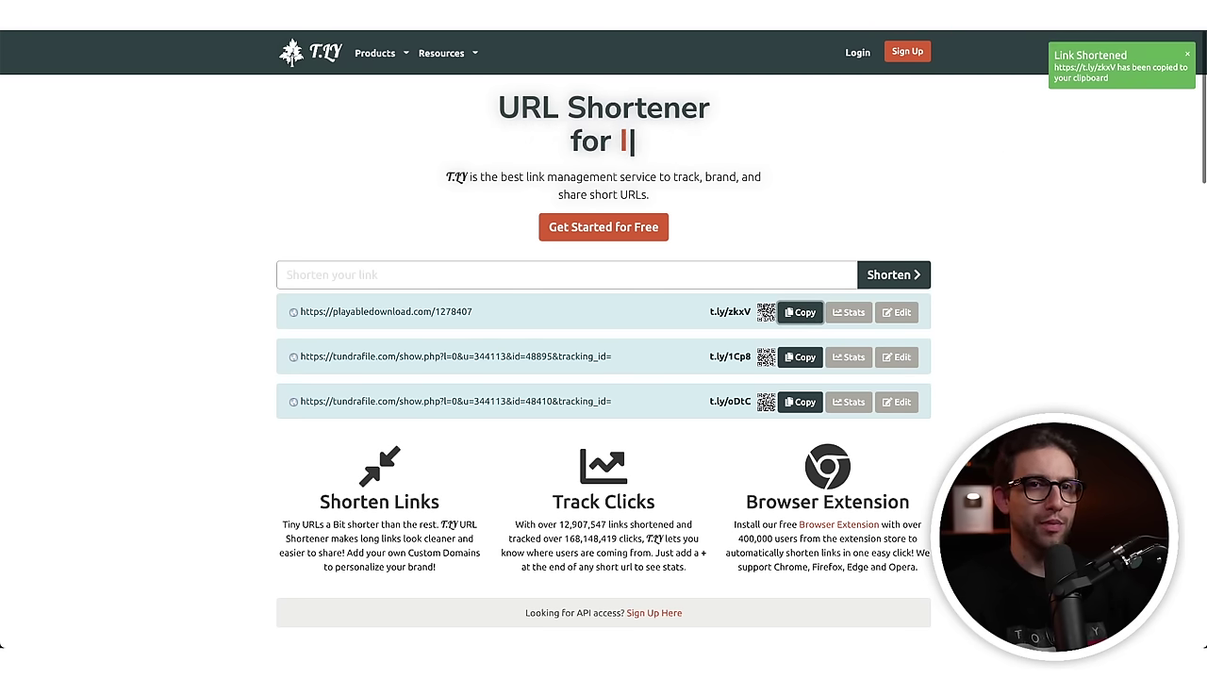
Test the copied short link in a new browser tab and request editing of t.ly/zkxV in T.LY.
{"action": "key", "text": "ctrl+t"}
{"action": "key", "text": "ctrl+v"}
{"action": "key", "text": "Return"}
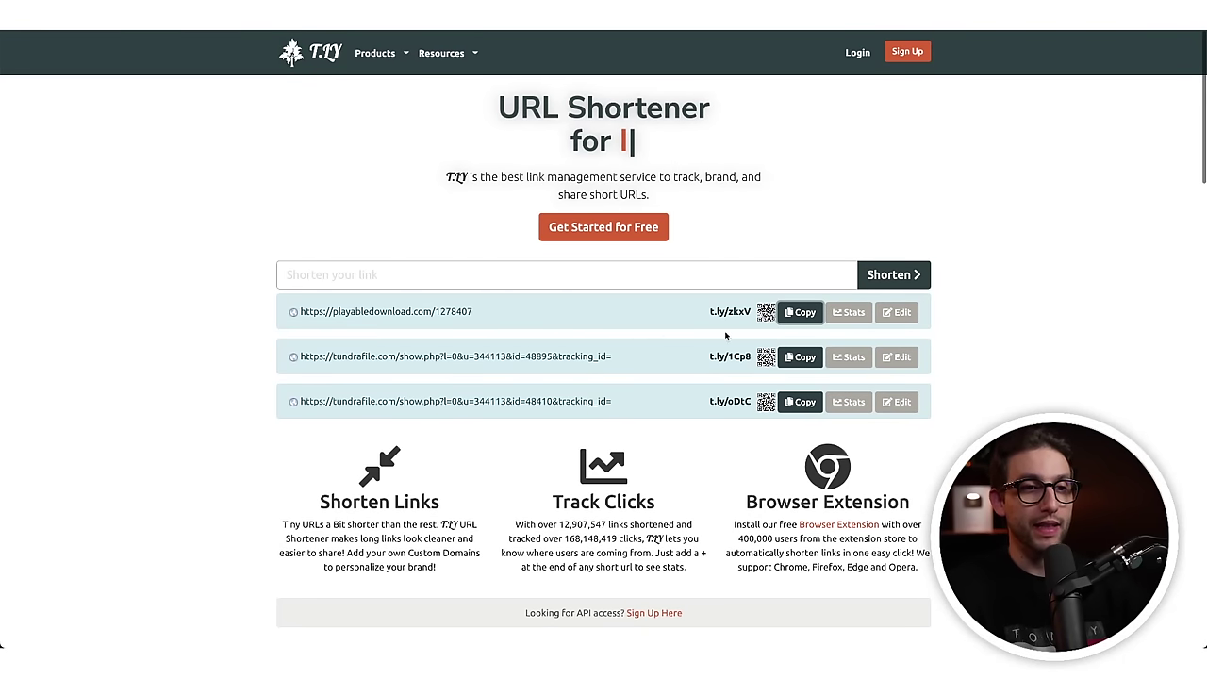
{"action": "left_click", "coordinate": [901, 314]}
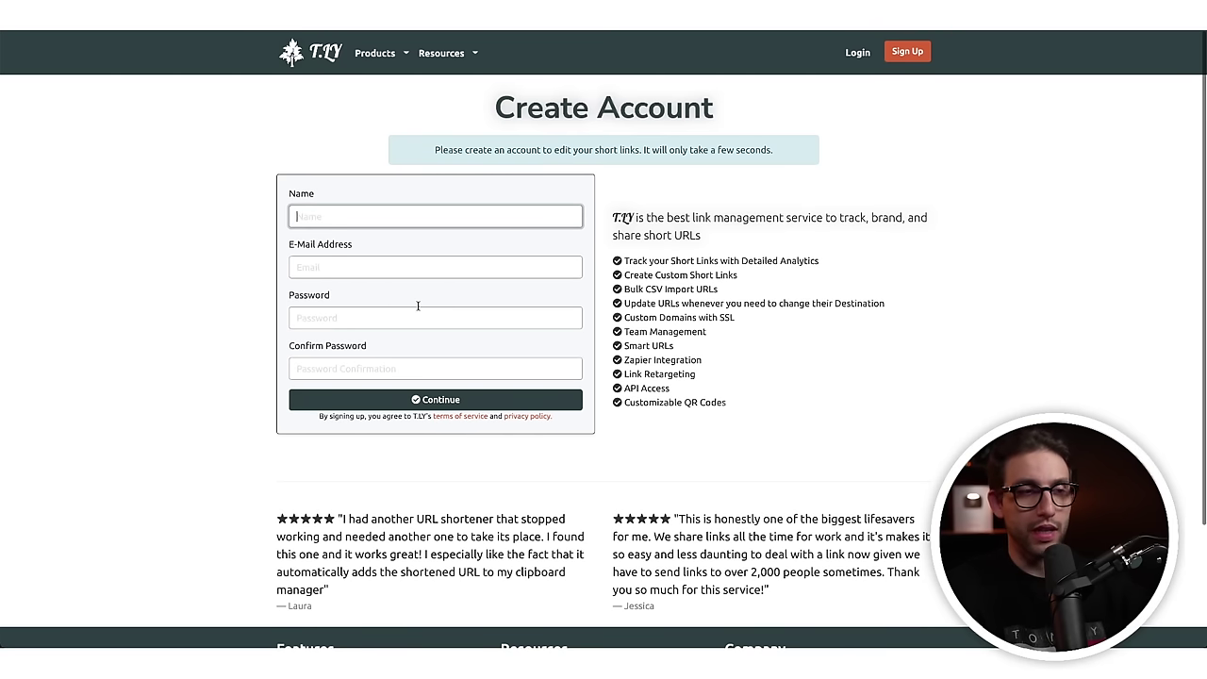